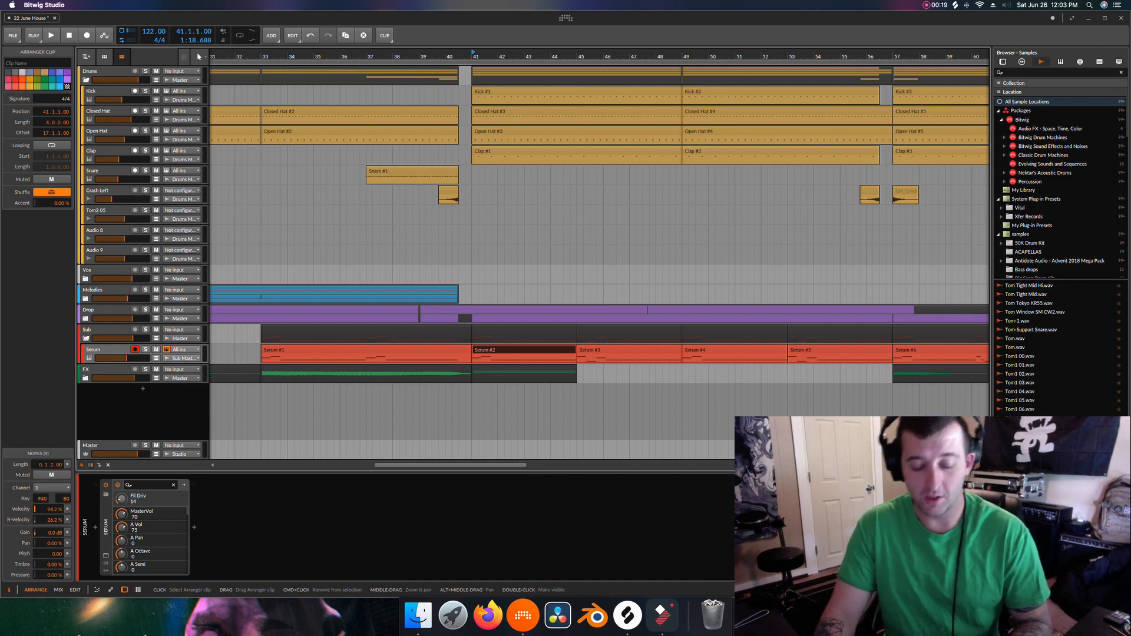
Add a new instrument track with the Serum synth loaded on it
key("space")
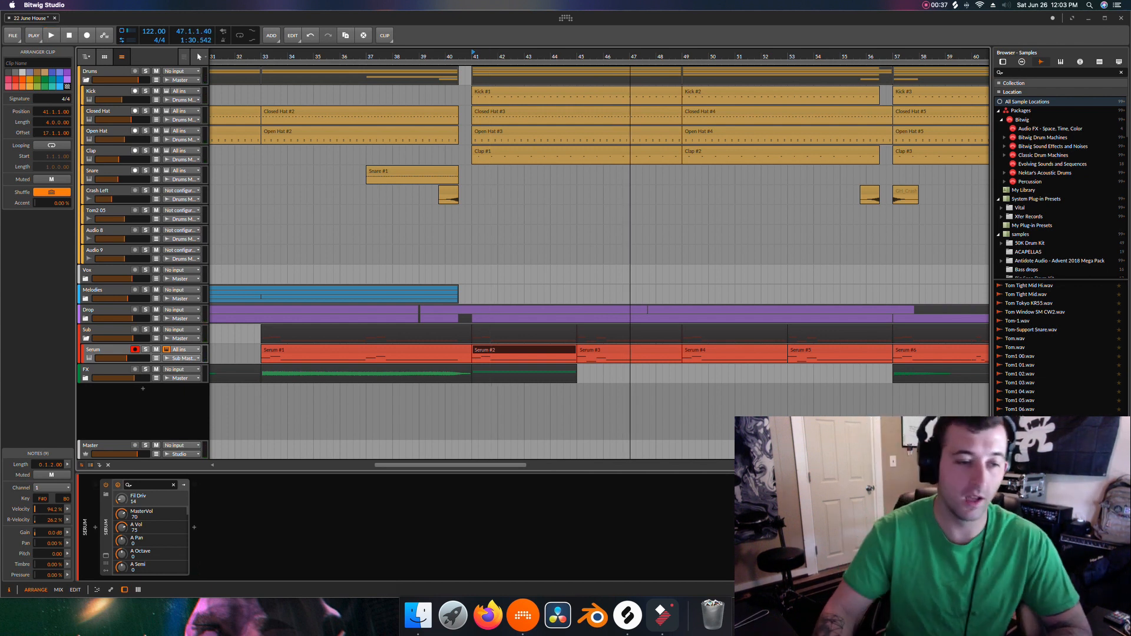
key("super+t")
type("ser")
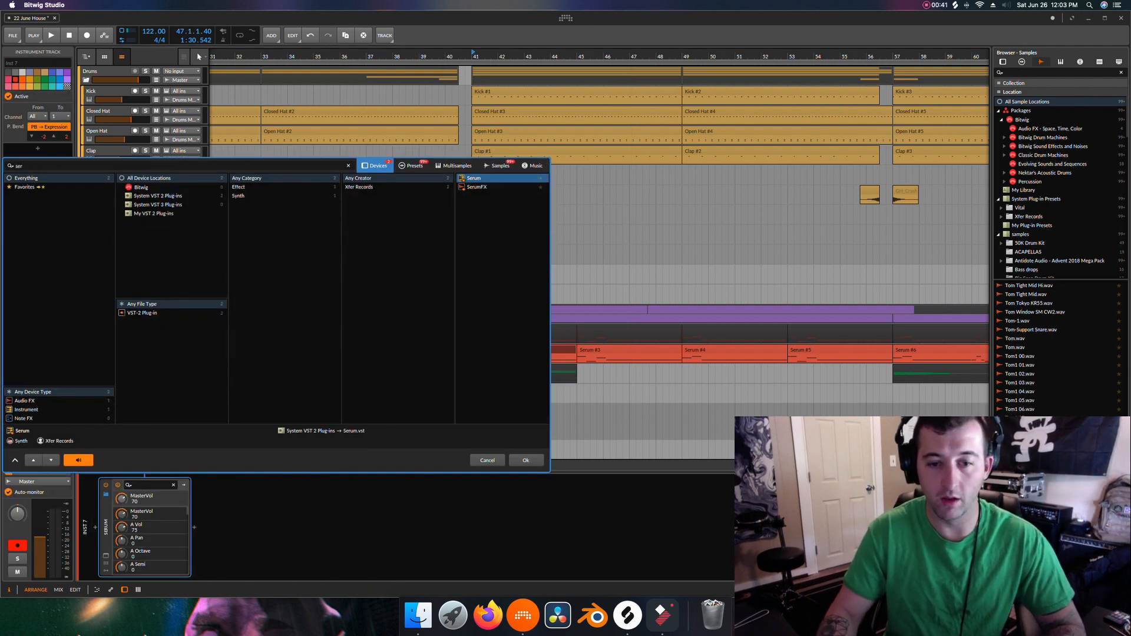
key("Return")
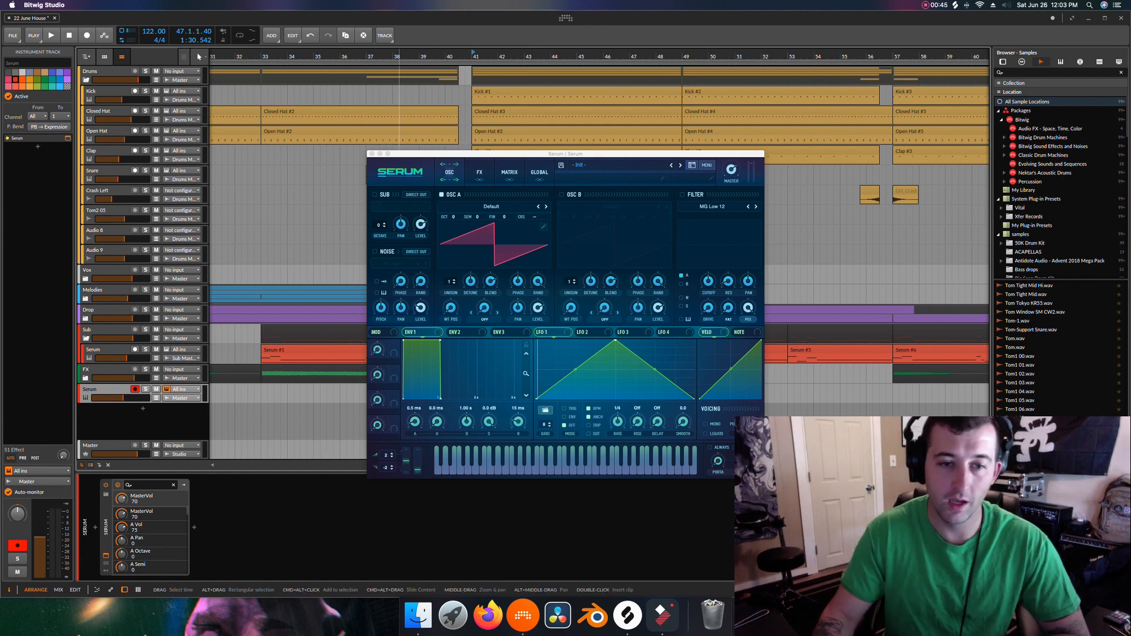
Enable the Noise oscillator with AC hum1, lower its random phase and set its level to 60
left_click(375, 252)
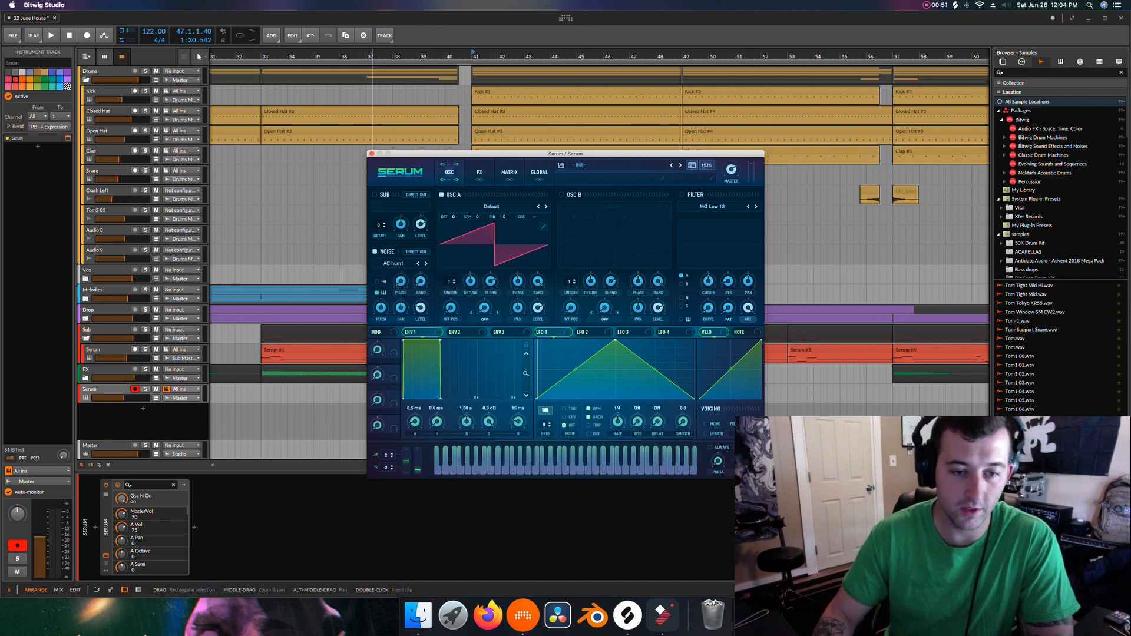
left_click(421, 282)
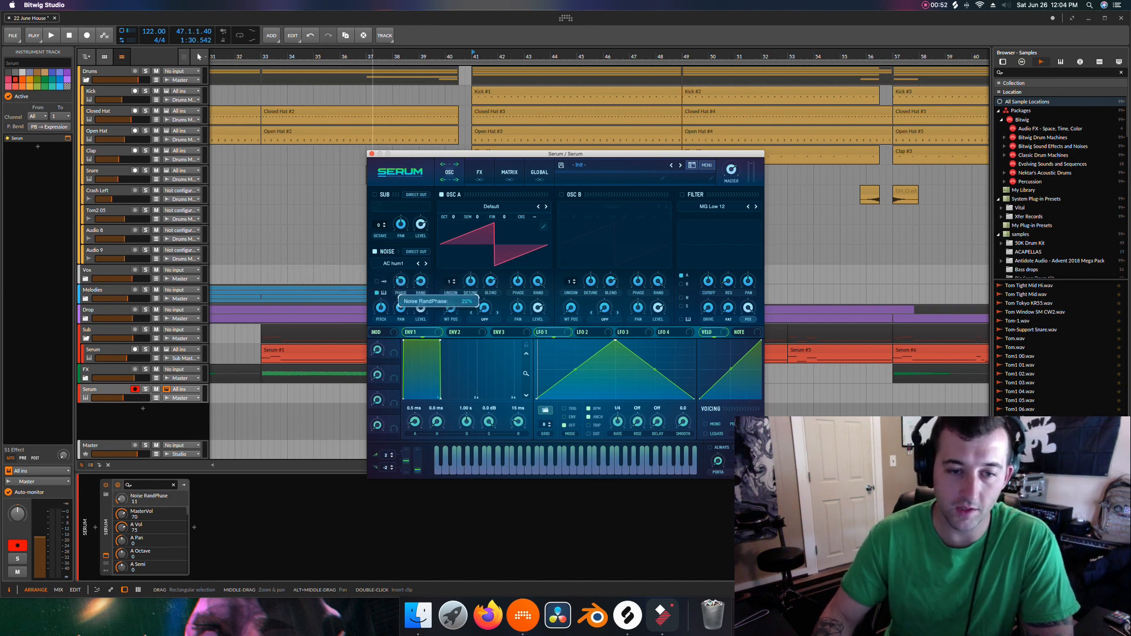
left_click(420, 308)
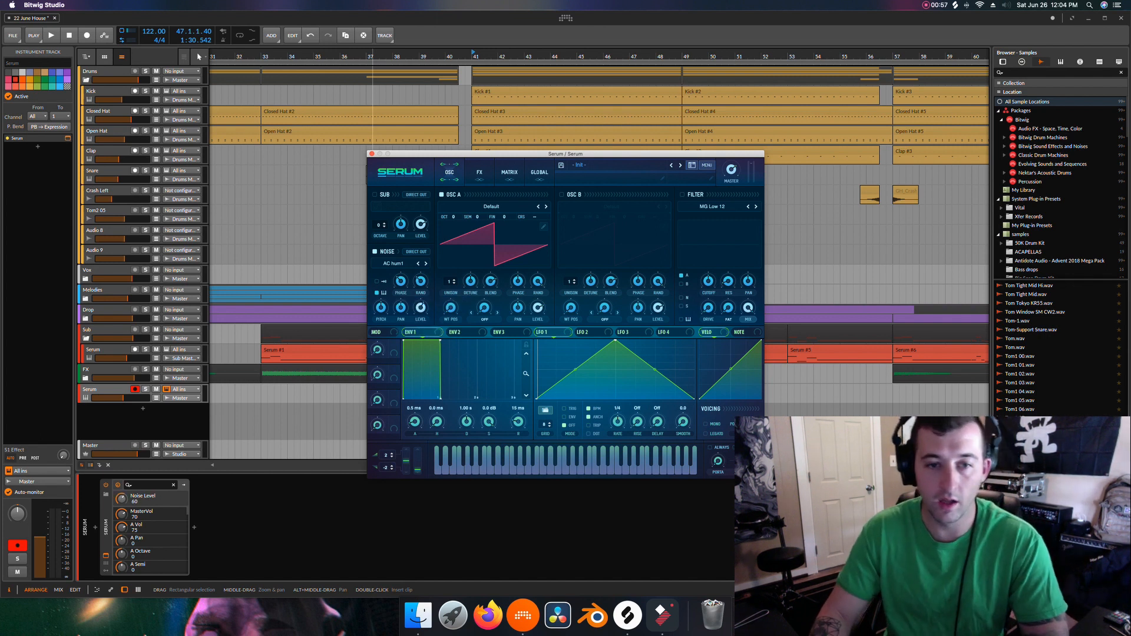
Load the analog Basic Shapes wavetable in Osc A, set its wavetable position to 4, and zero its phase and random phase
left_click(491, 206)
mouse_move(471, 216)
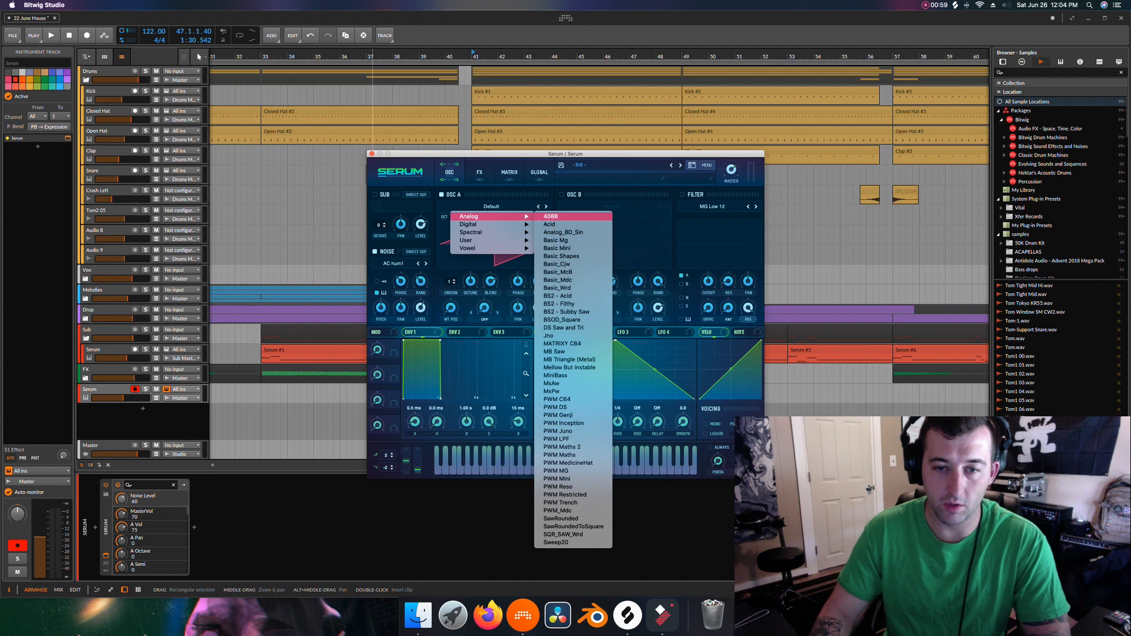
left_click(562, 256)
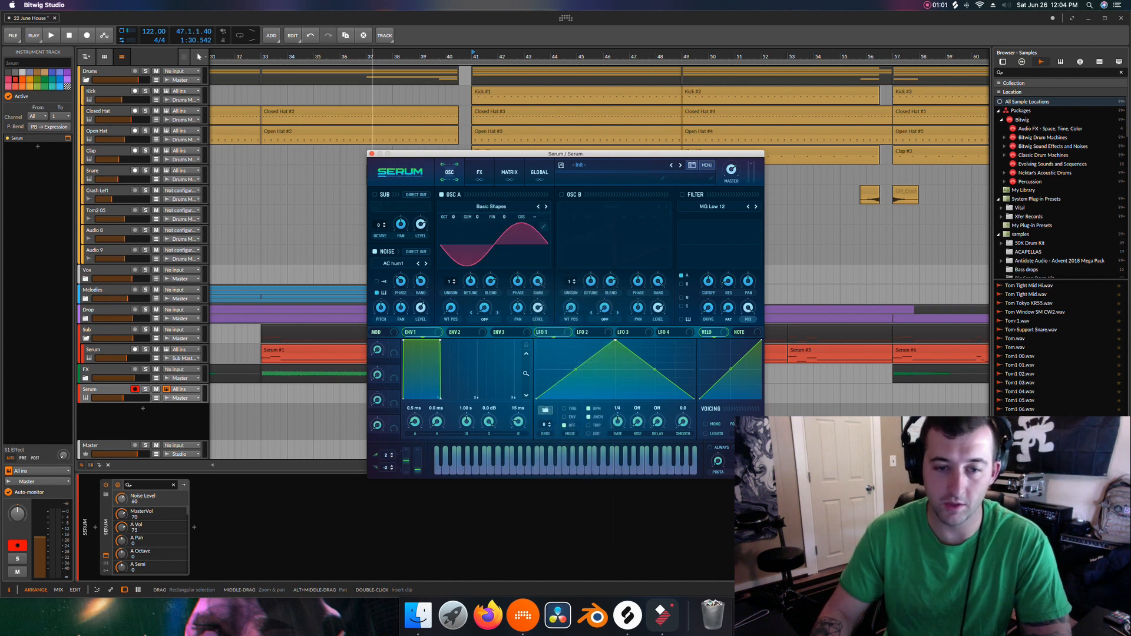
left_click_drag(450, 308, 451, 298)
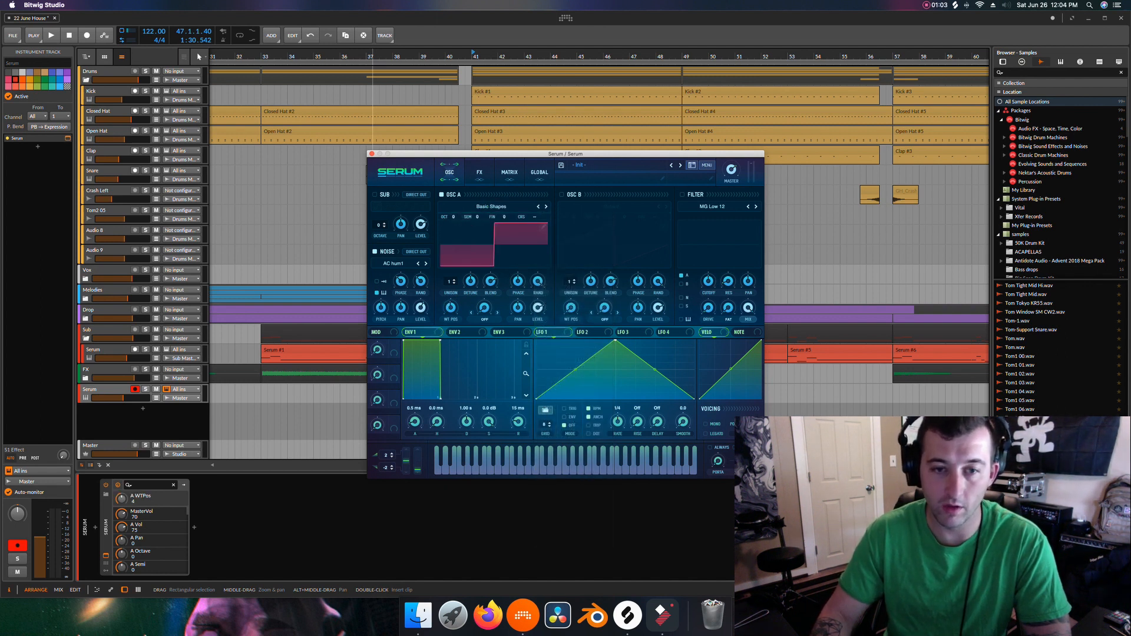
left_click(518, 281)
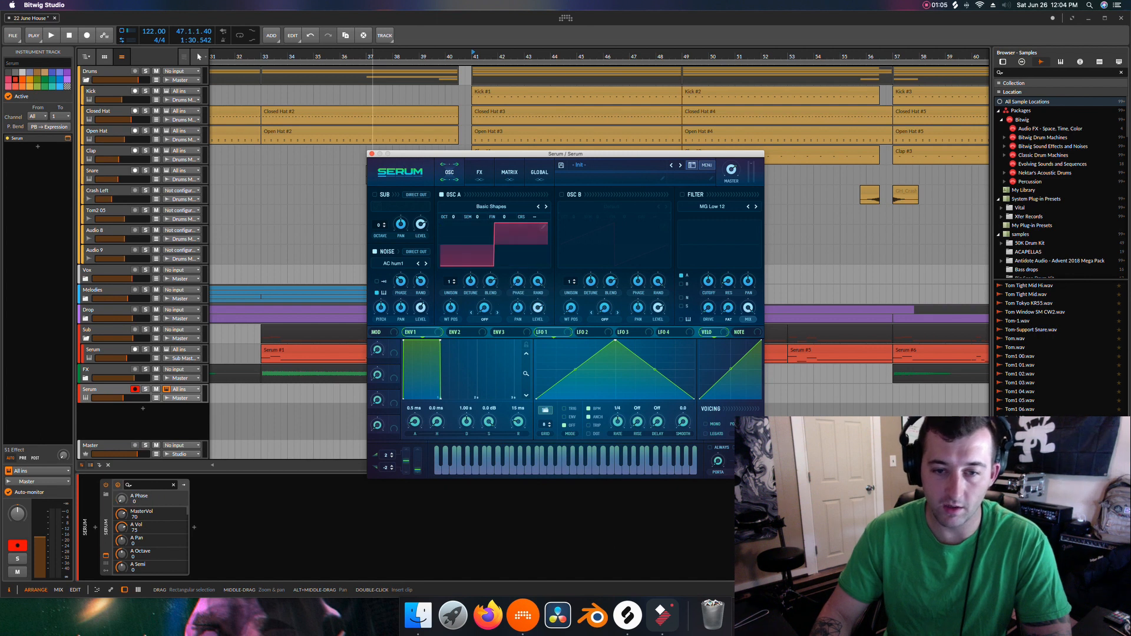
left_click(538, 281)
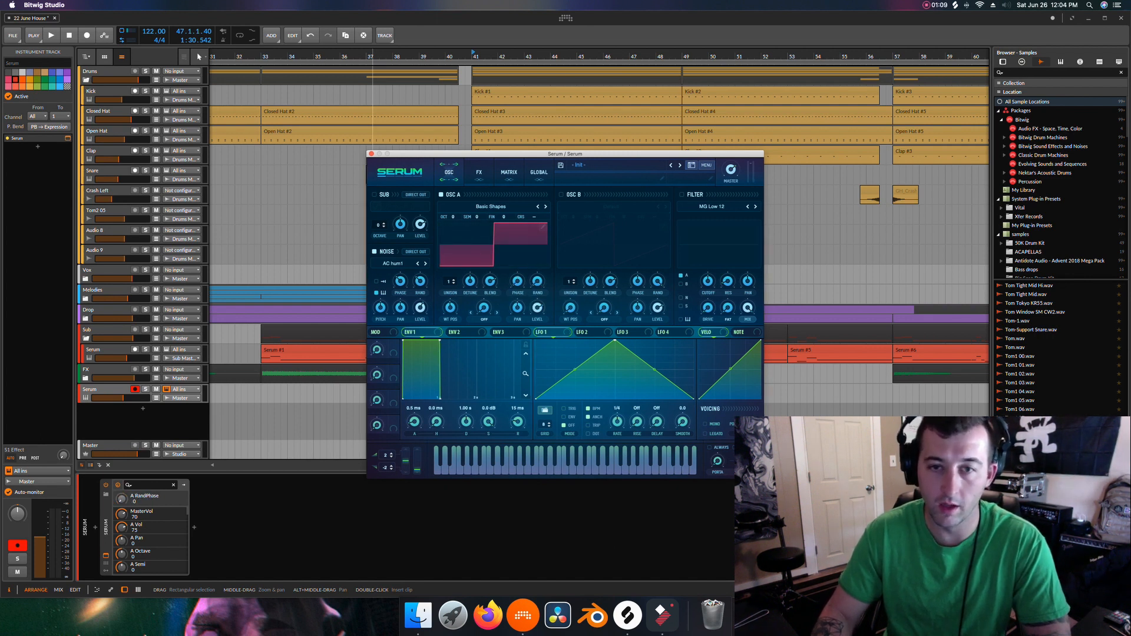
Enable Osc B with the Default wavetable, using 7 unison voices, octave +1 and random phase 0
left_click_drag(589, 154, 550, 148)
left_click(522, 189)
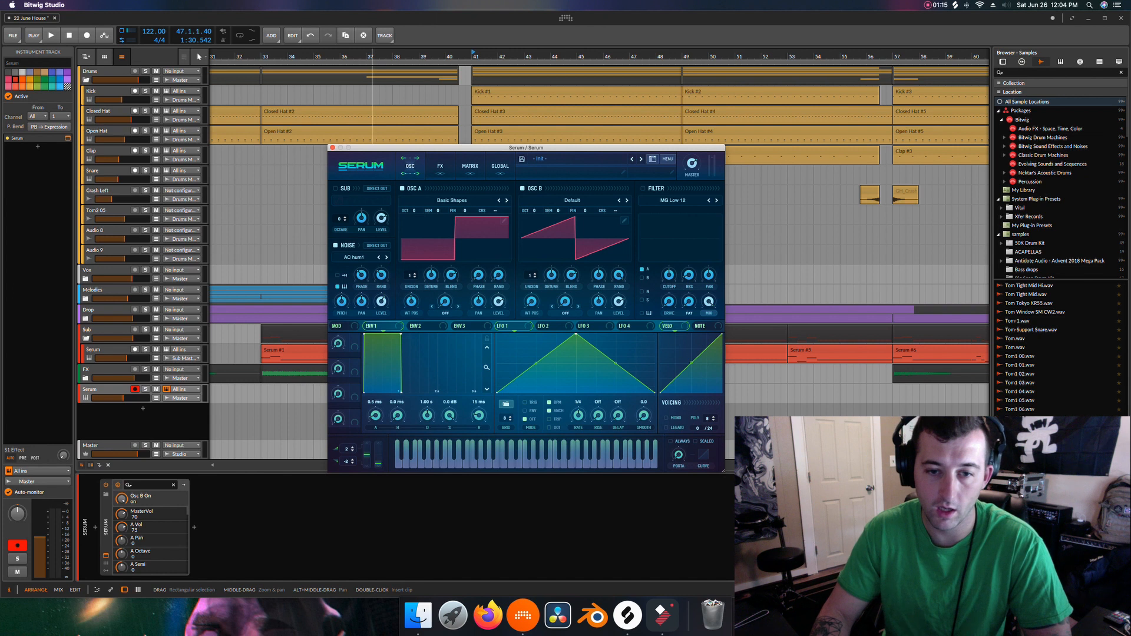
left_click_drag(531, 276, 531, 260)
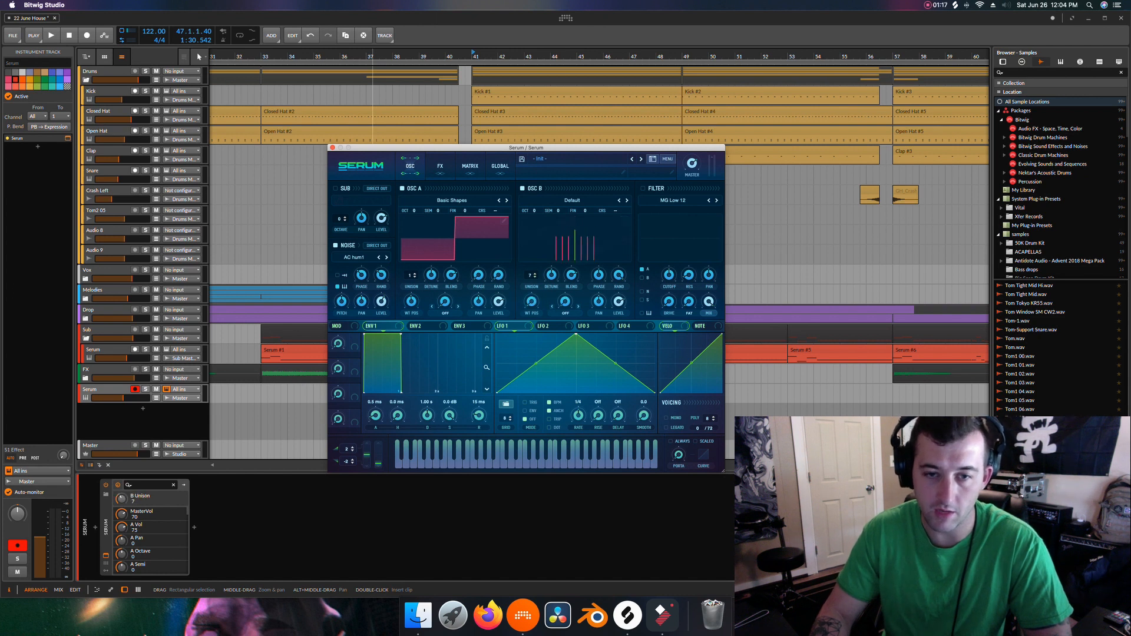
left_click_drag(534, 211, 533, 208)
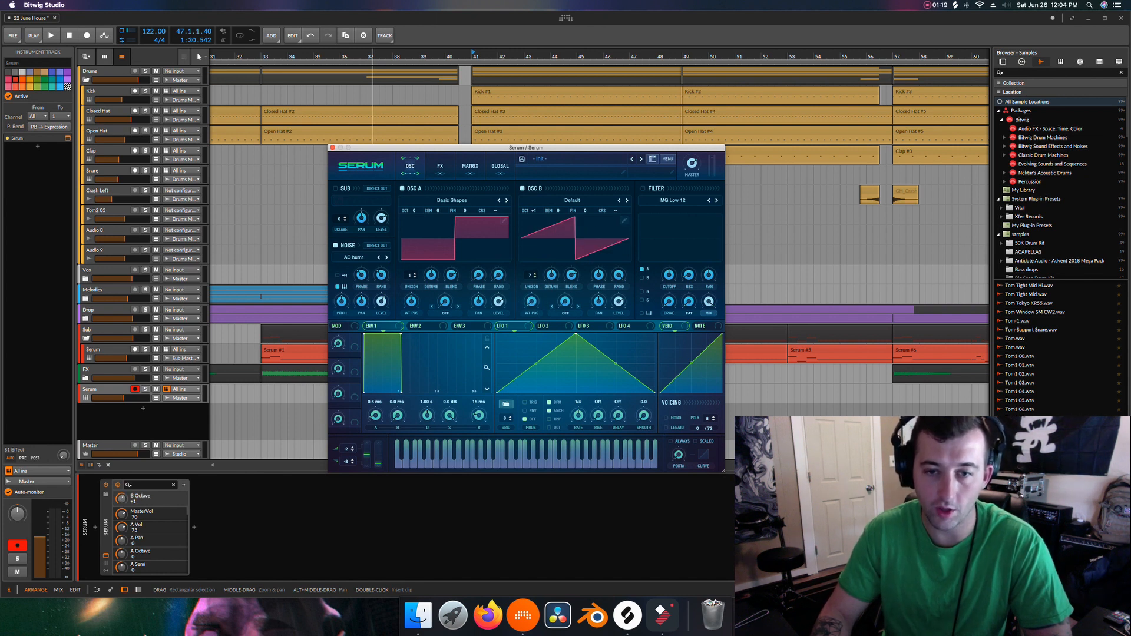
left_click_drag(619, 275, 619, 275)
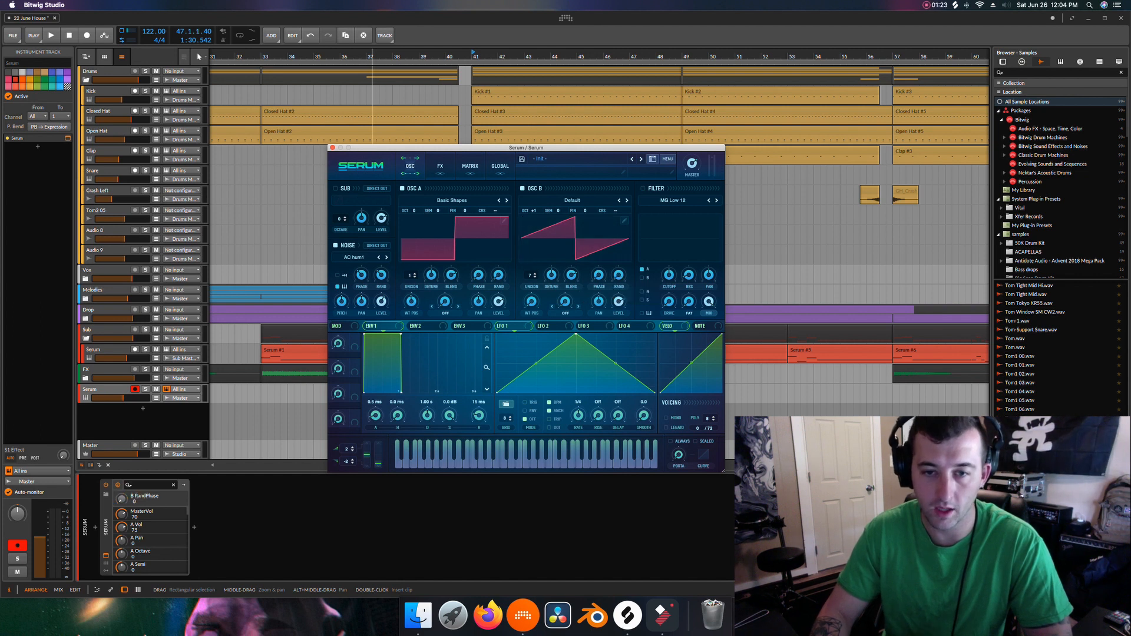
Enable the MG Low 12 filter, route Osc A, Osc B and Noise through it, lower the cutoff and set drive to 16
left_click(643, 189)
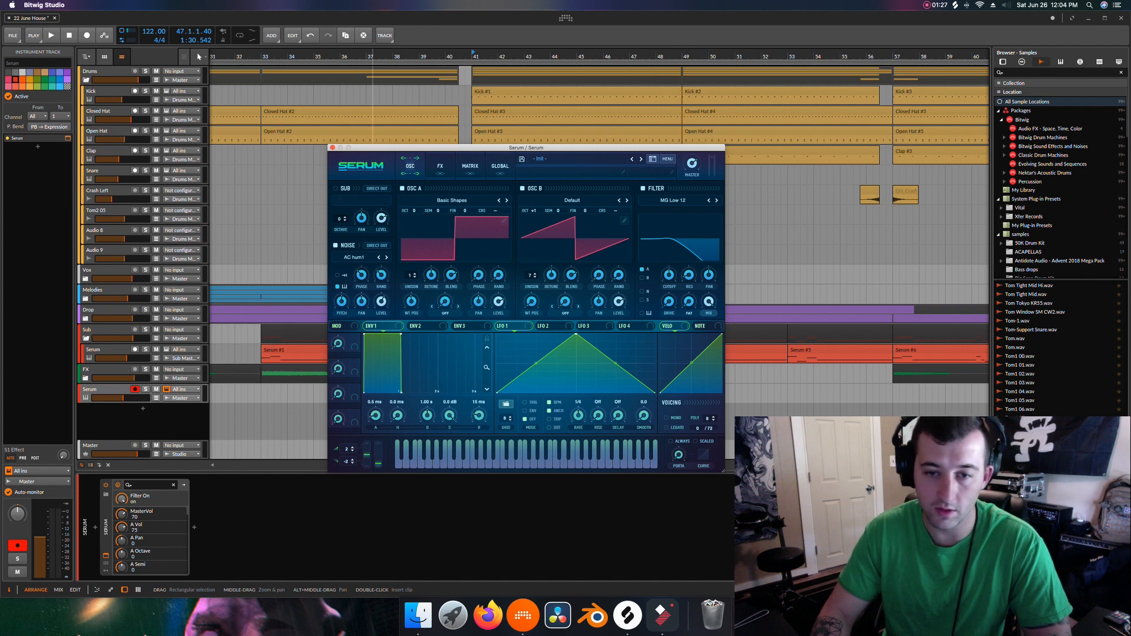
left_click(642, 277)
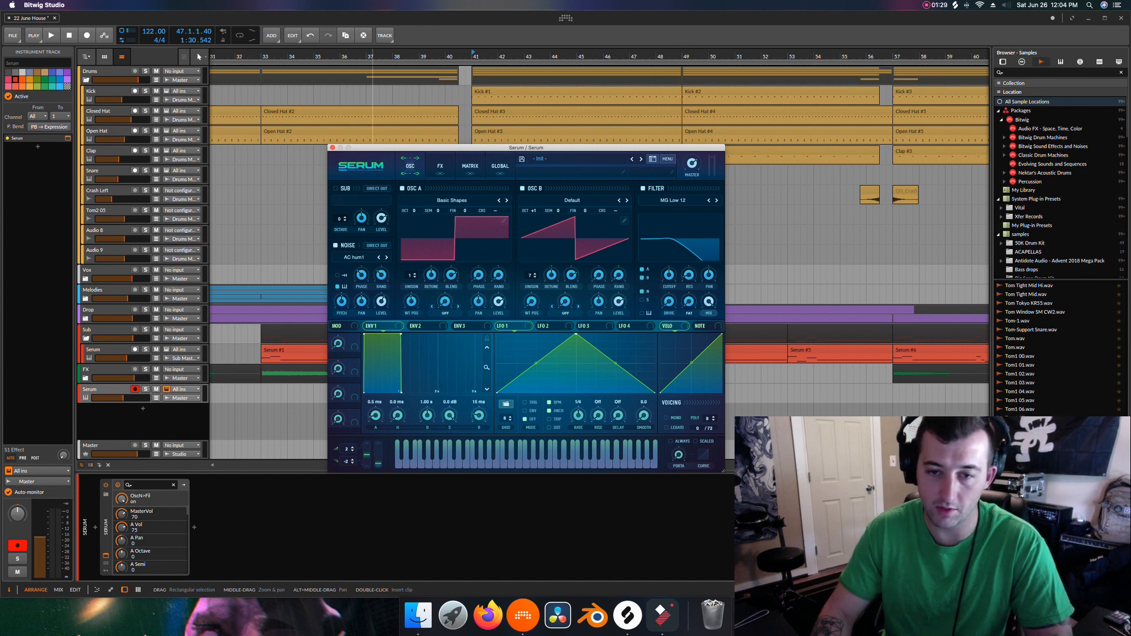
left_click_drag(669, 275, 668, 297)
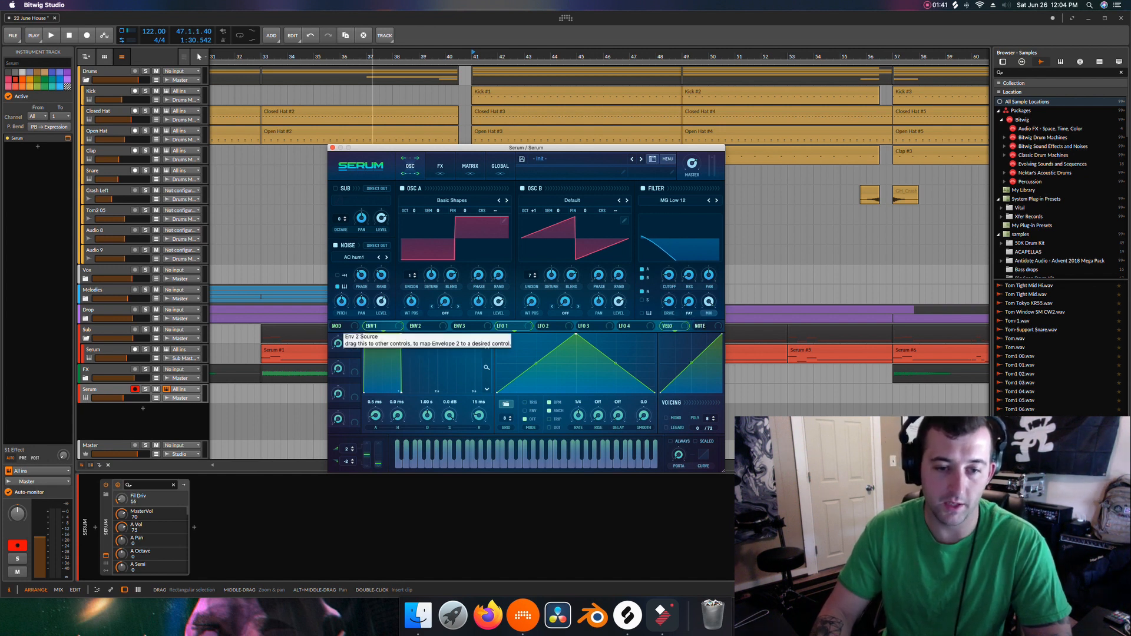
Shape Envelope 2 with a curved decay and a low sustain of about 23%, and assign it to the filter cutoff
left_click(416, 326)
left_click_drag(401, 334, 411, 376)
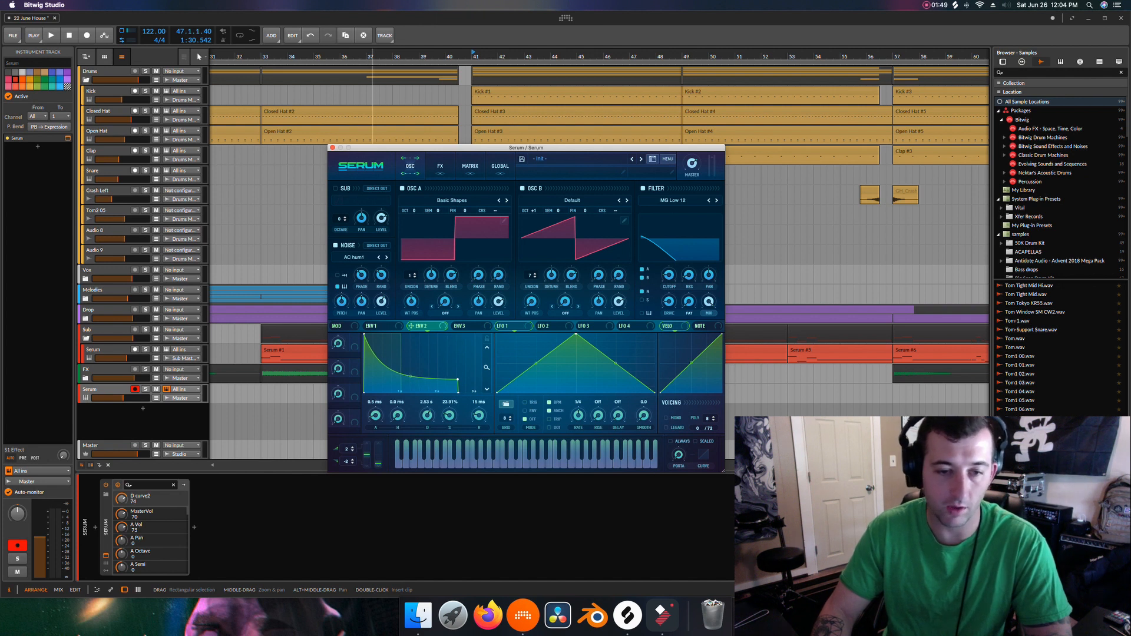
left_click_drag(411, 325, 662, 266)
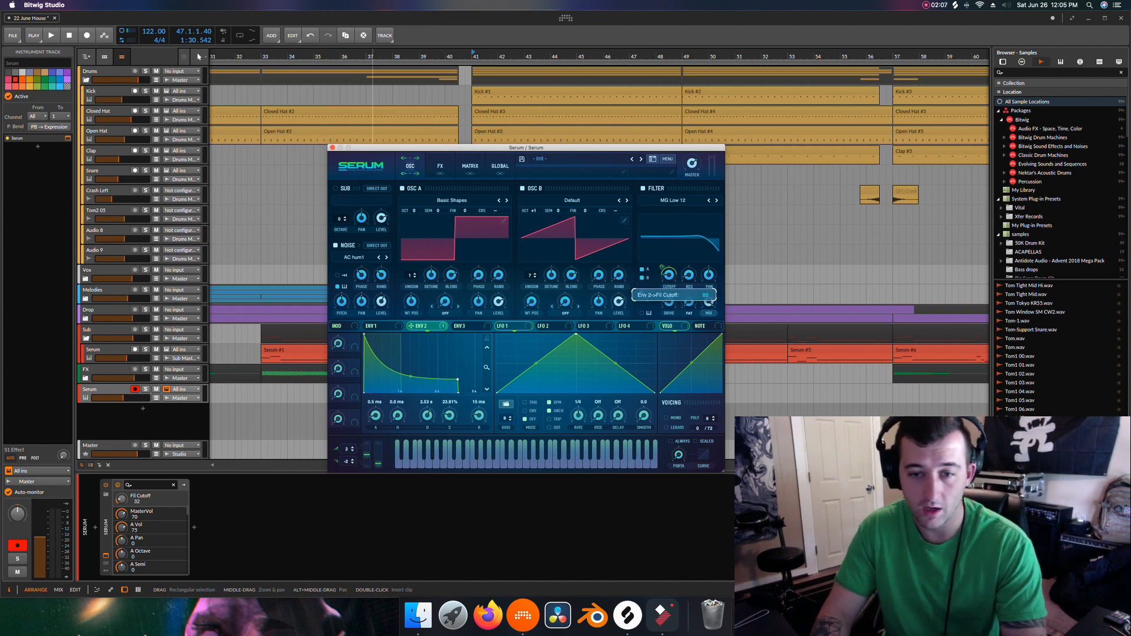
left_click_drag(661, 266, 662, 266)
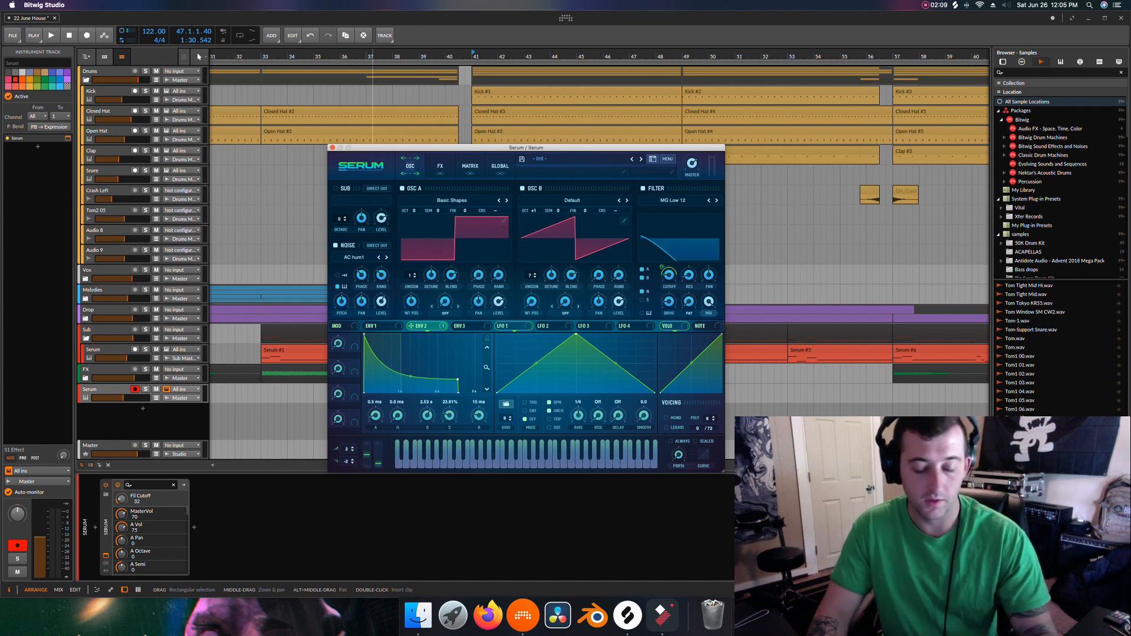
left_click(778, 351)
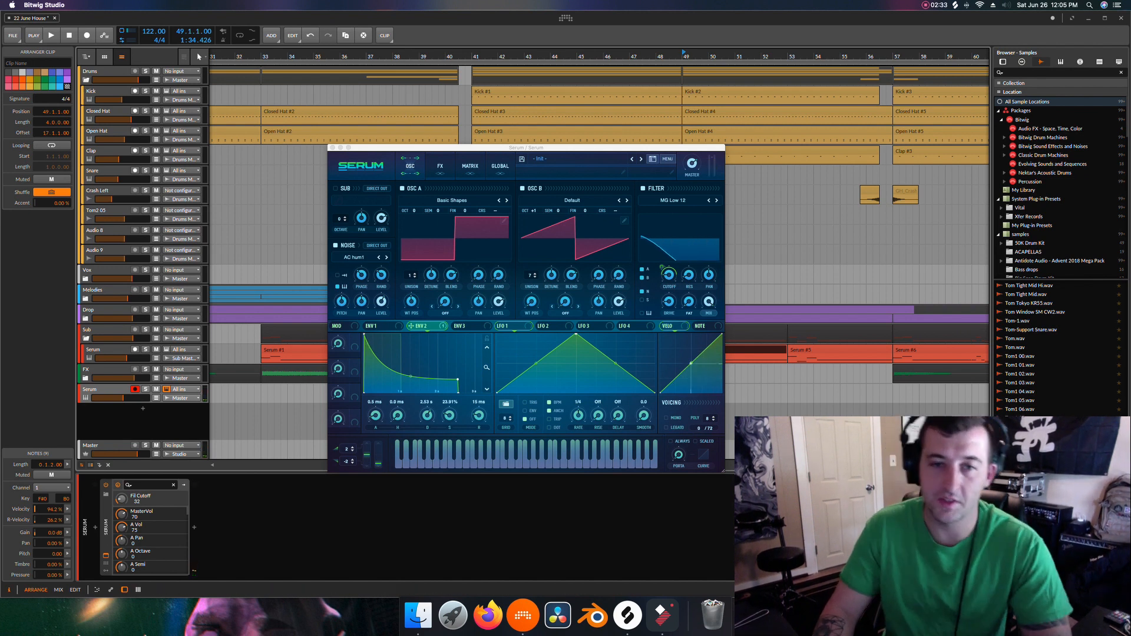
Enable the Distortion effect in Tape Sat. mode, raise its drive and set its mix to 35%
left_click_drag(485, 148, 449, 148)
left_click(404, 166)
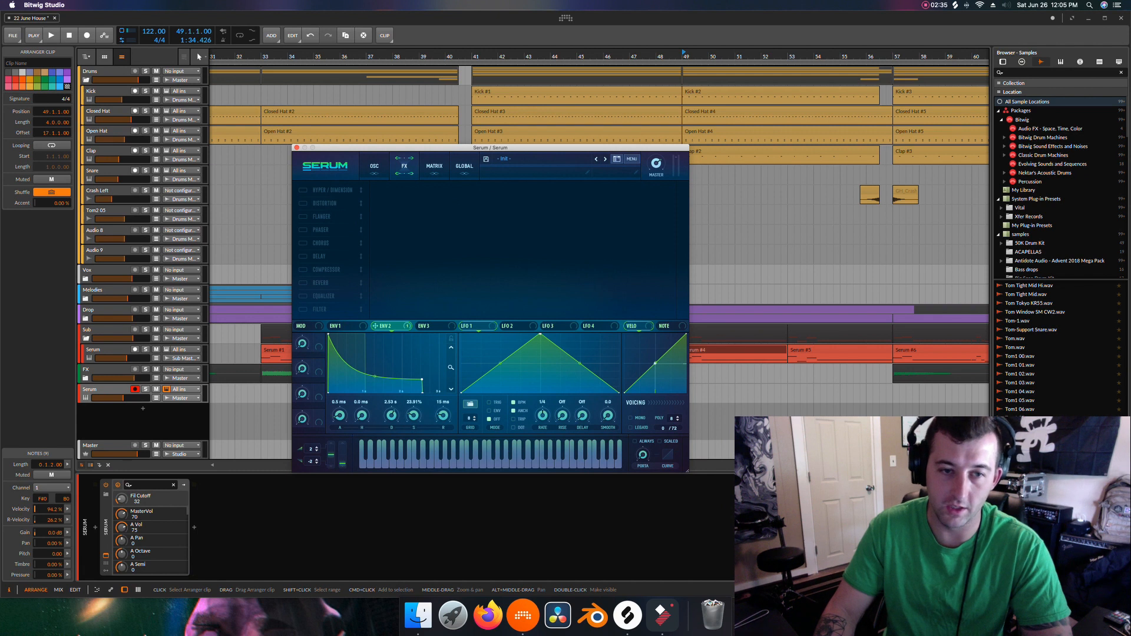
left_click(303, 204)
left_click(440, 198)
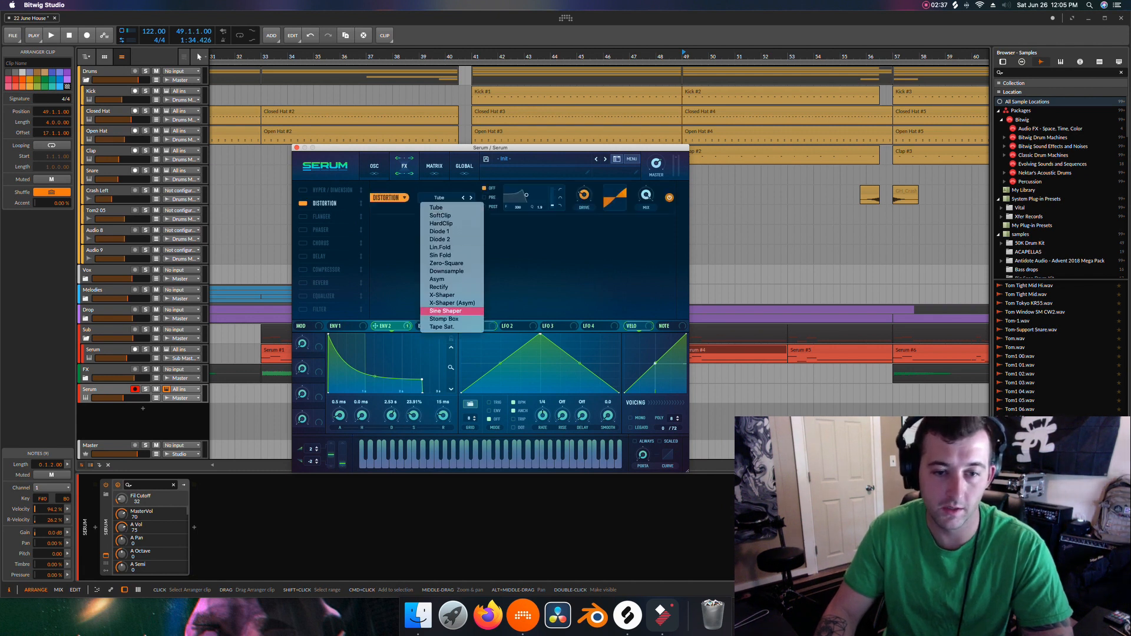
left_click(448, 326)
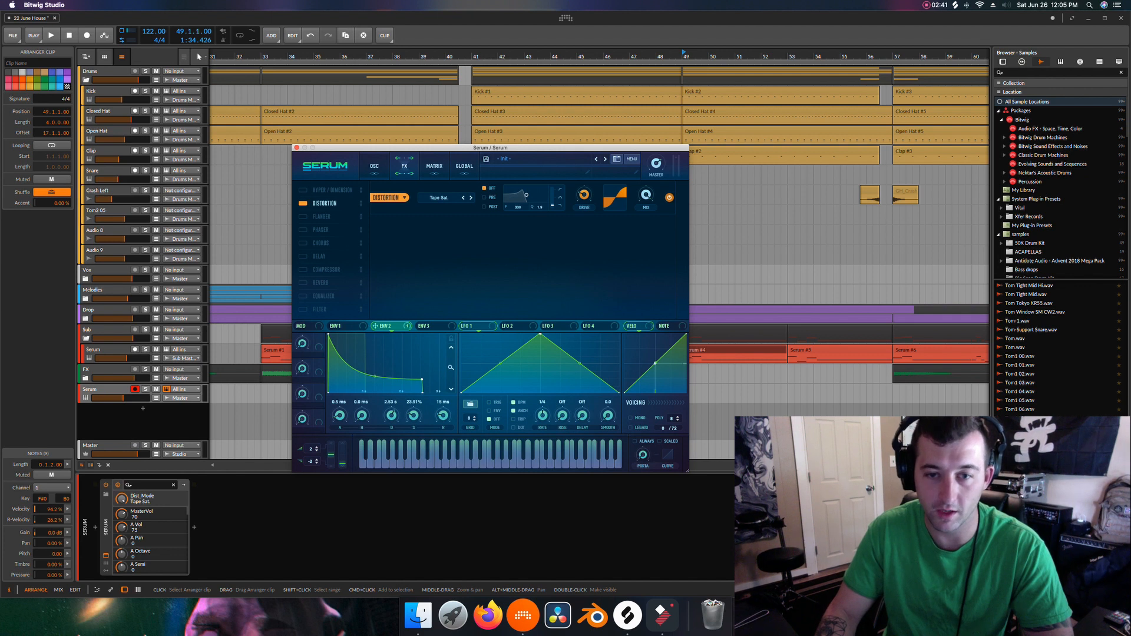
left_click_drag(584, 194, 646, 212)
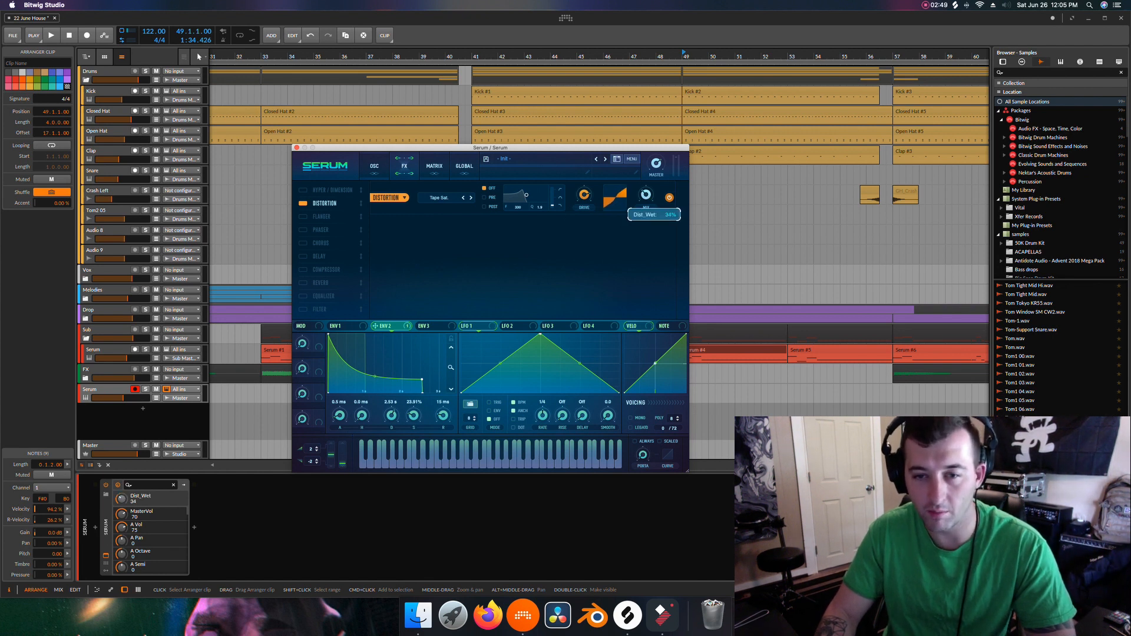
left_click_drag(646, 195, 646, 195)
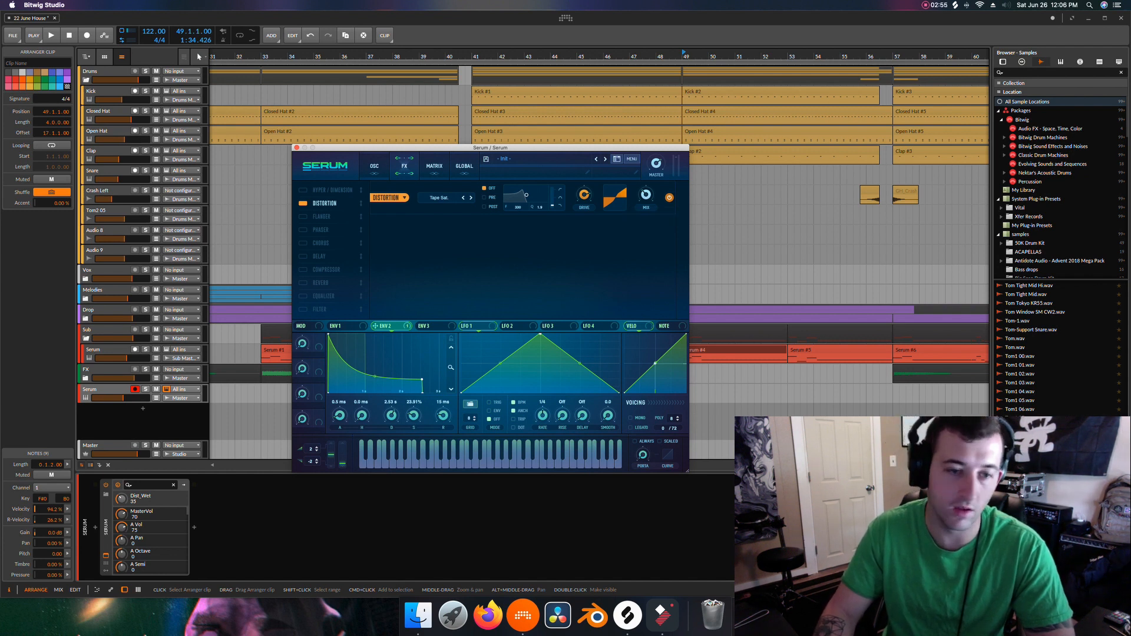
Enable the Compressor effect, adjust its threshold, shorten its attack and release, and set its gain to 0.8
left_click(303, 269)
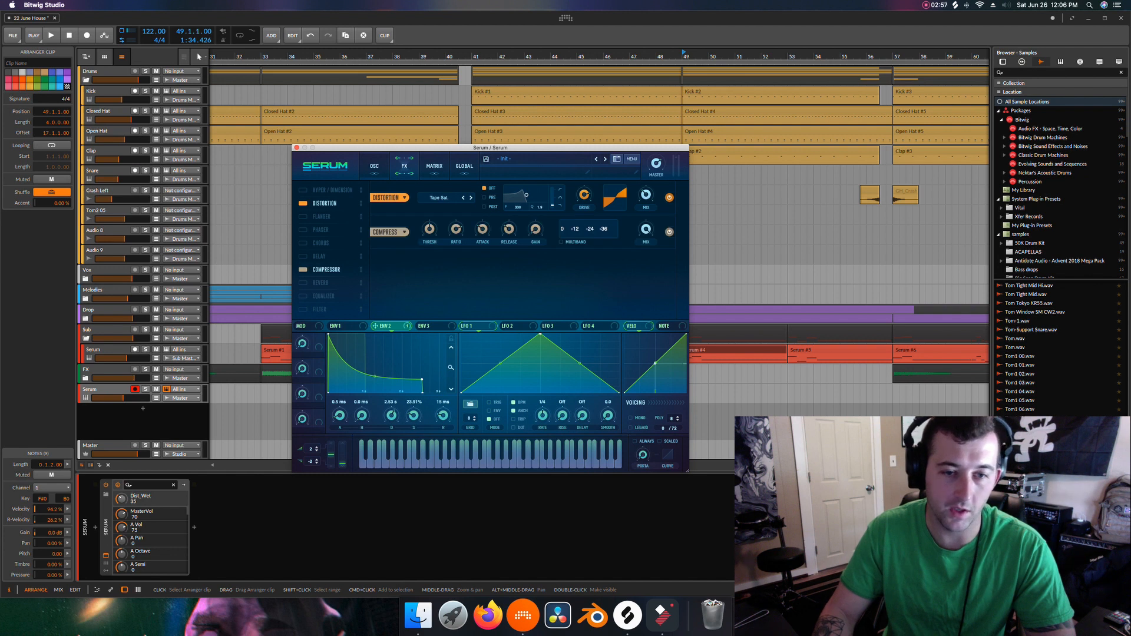
left_click(430, 229)
left_click_drag(429, 229, 482, 233)
left_click(483, 229)
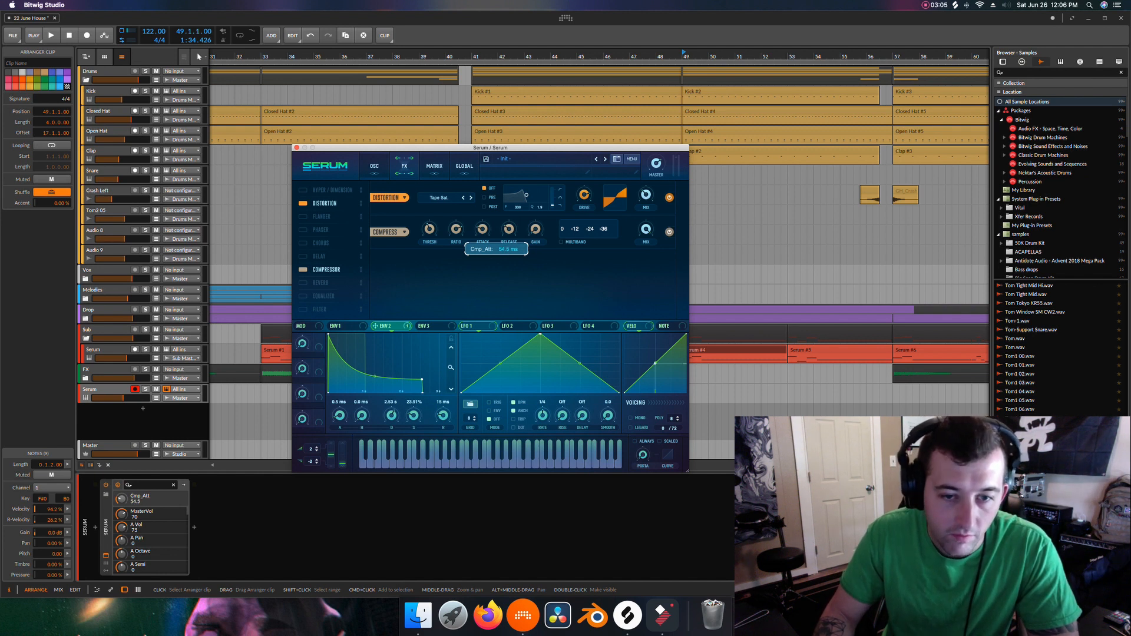
left_click_drag(483, 233, 483, 235)
left_click(509, 228)
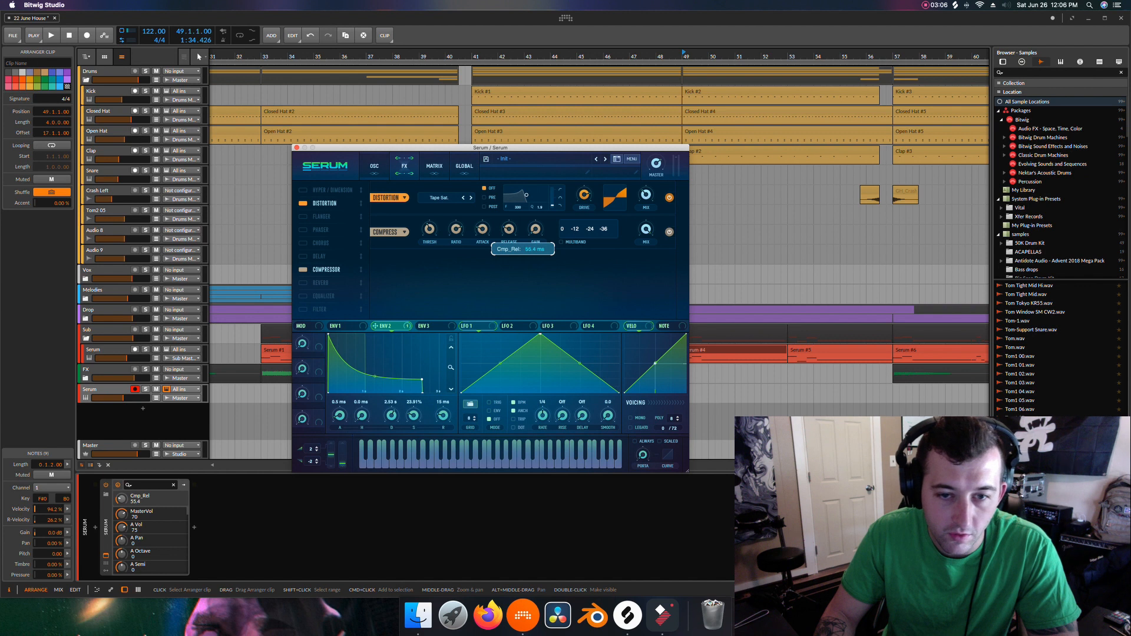
left_click(536, 229)
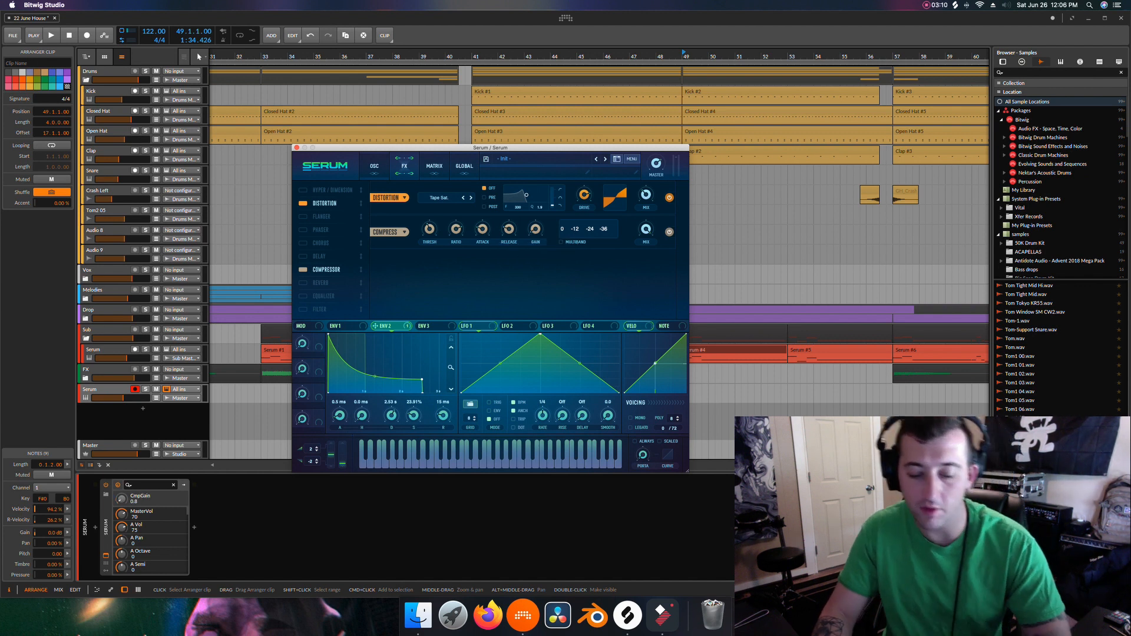
Compare the new Serum patch with the original Sub group Serum by switching between the two tracks
mouse_move(375, 327)
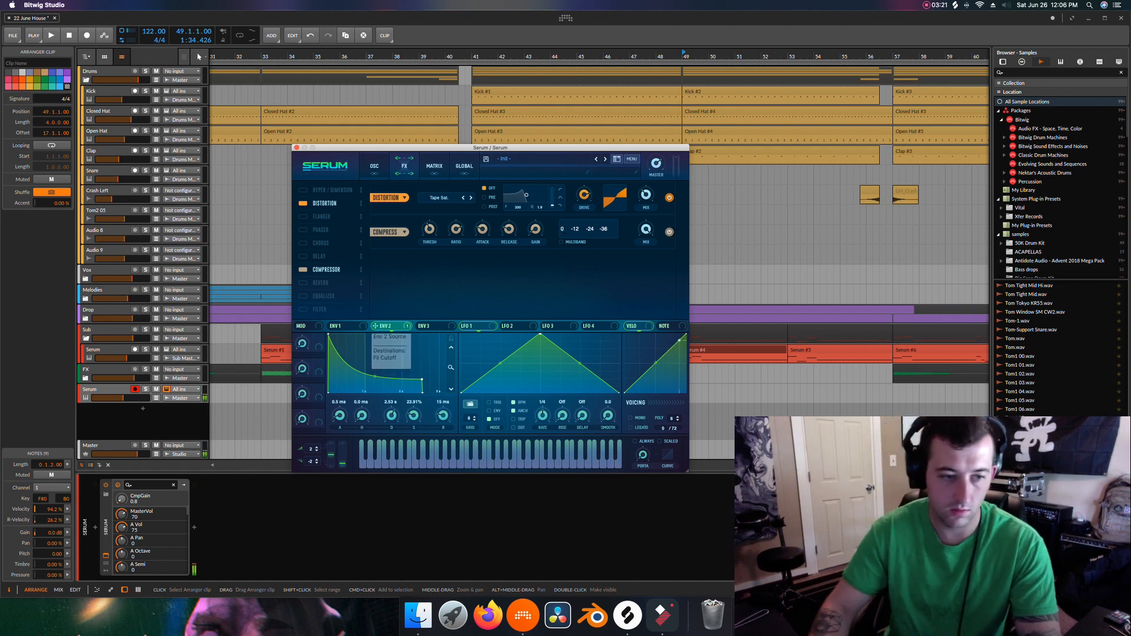
left_click(107, 350)
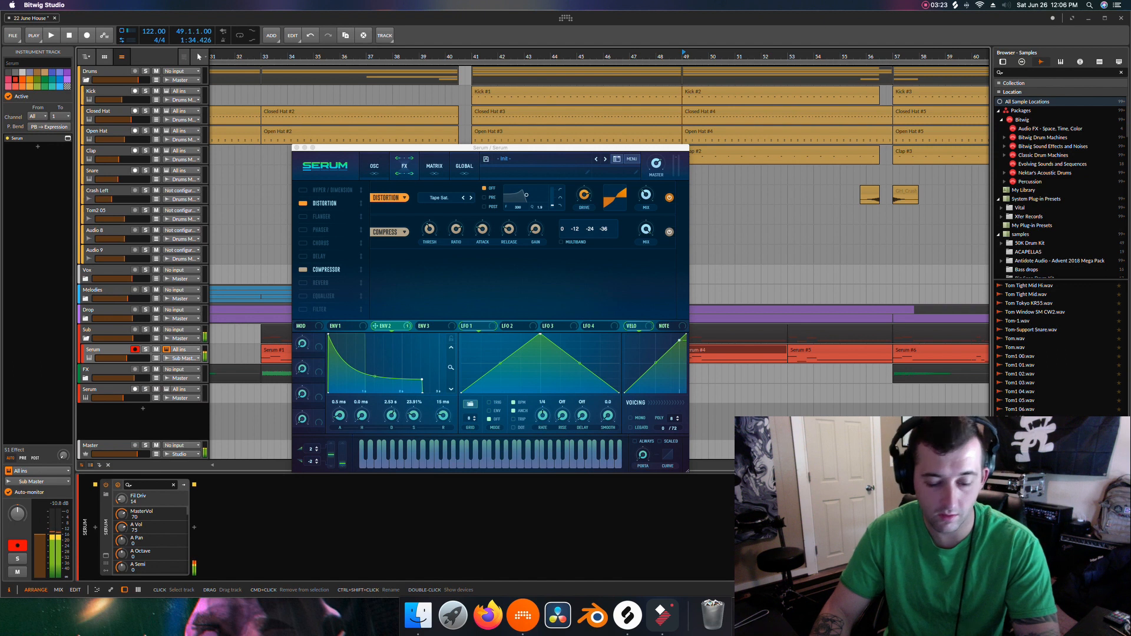
left_click(106, 390)
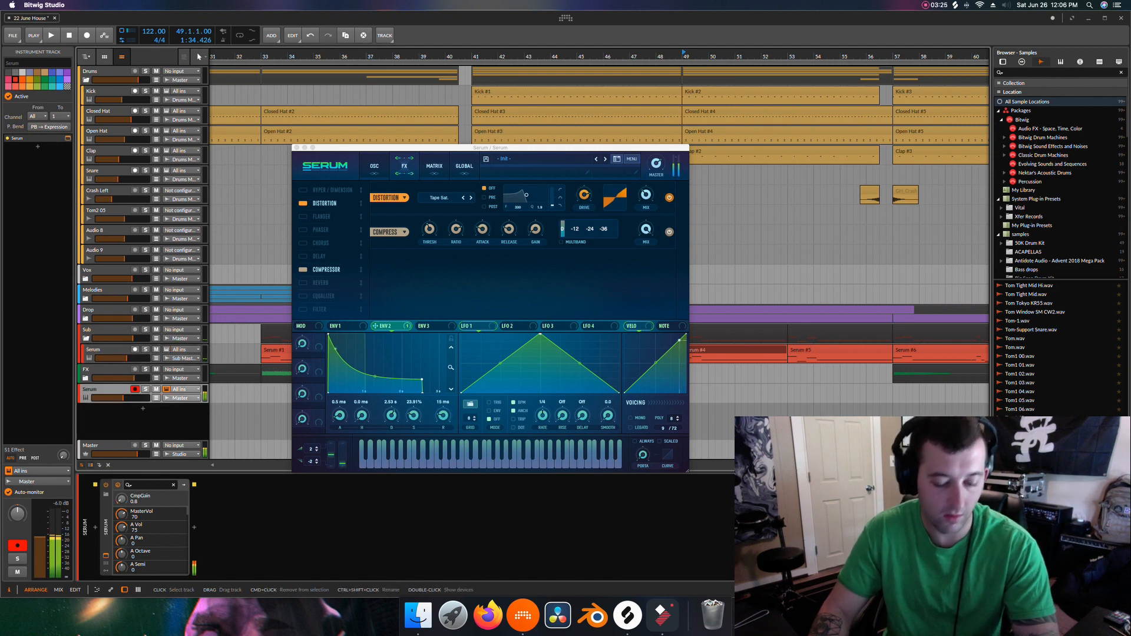
left_click(107, 350)
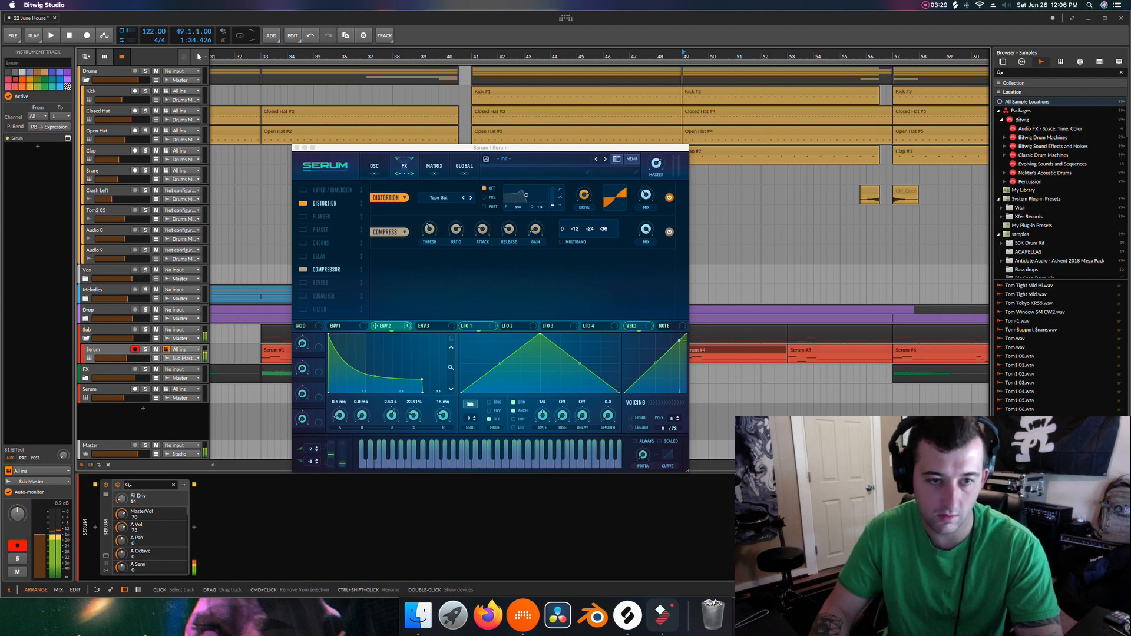
Return to the new Serum track's oscillator page and reshape Envelope 2 with a gentler curve, 2.21 s decay and about 27% sustain
left_click(107, 390)
left_click(375, 166)
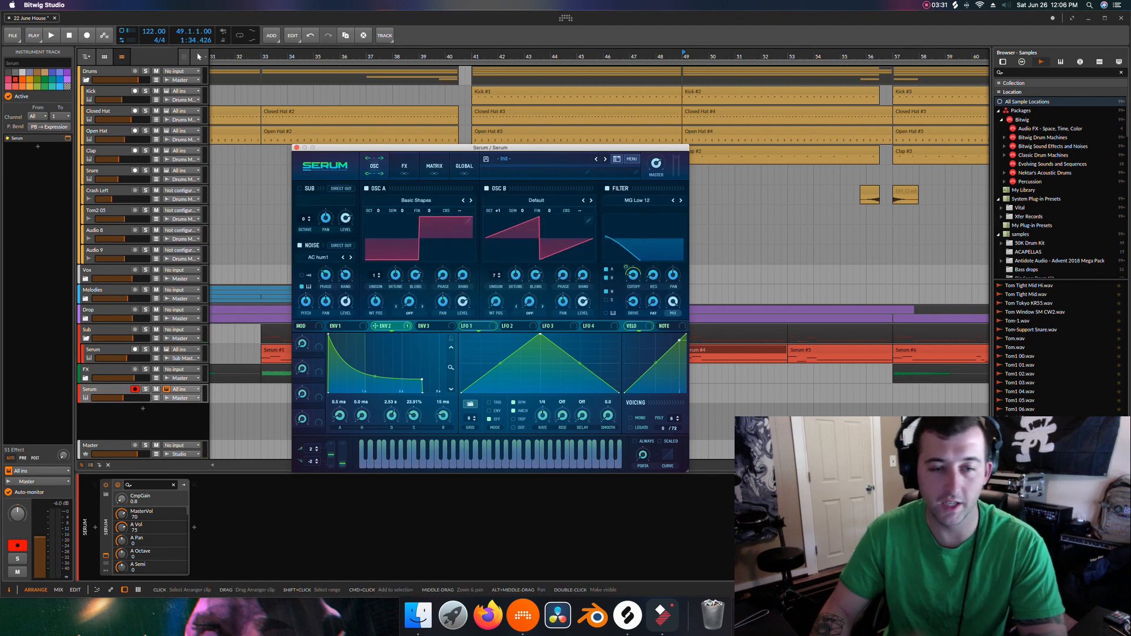
left_click_drag(490, 148, 480, 147)
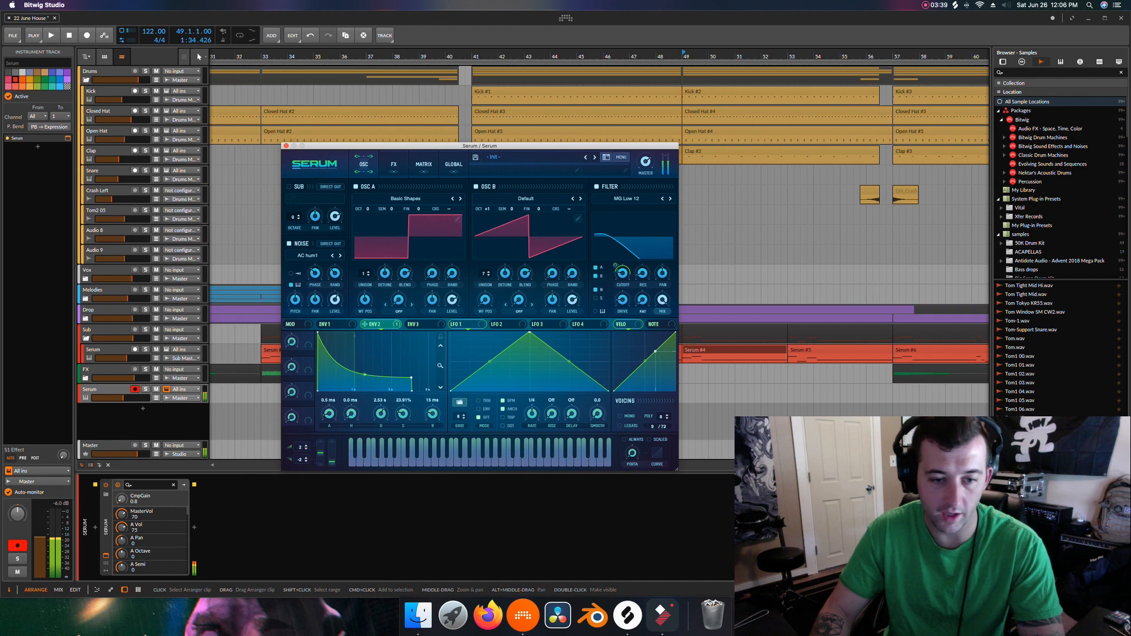
left_click_drag(412, 377, 358, 365)
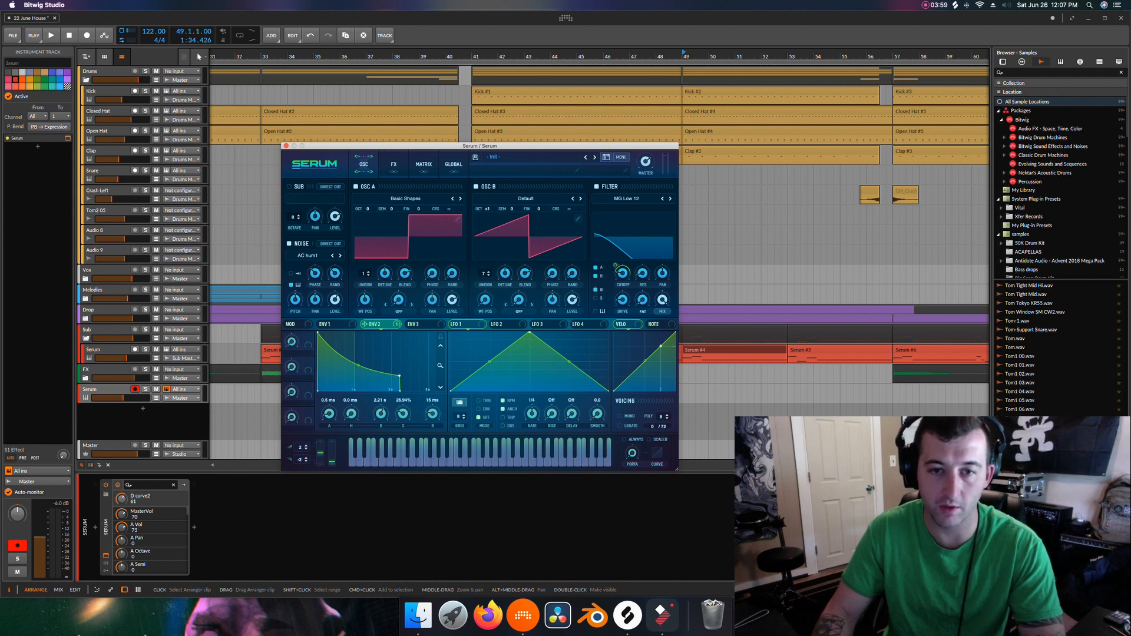
Load the digital wavetable FFT_Add_2nds into oscillator B
left_click(526, 199)
mouse_move(524, 209)
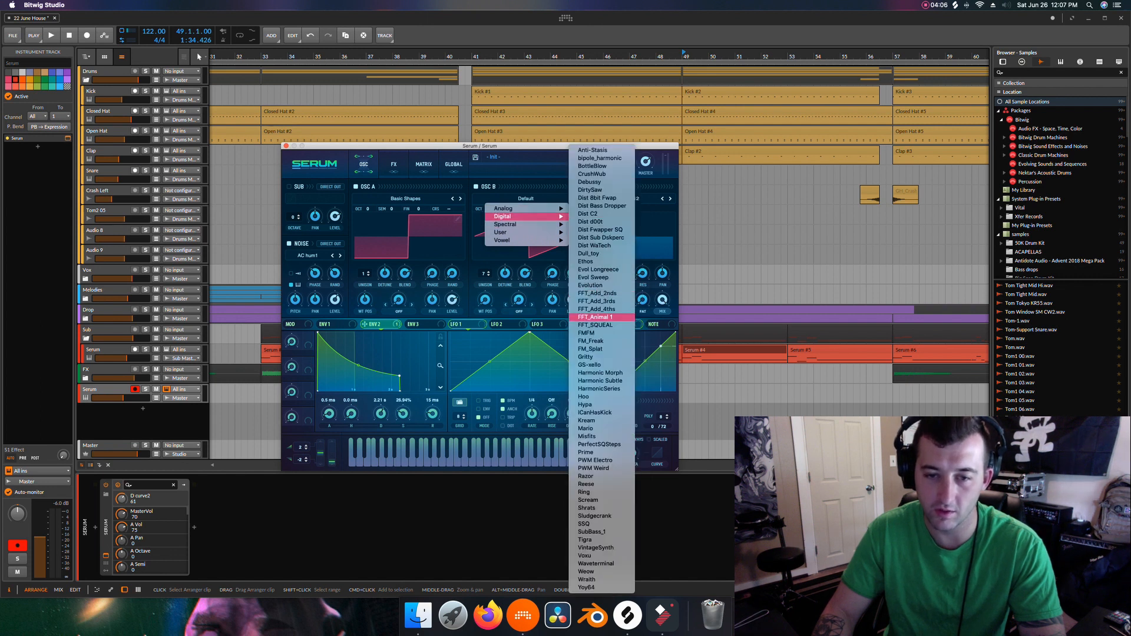
left_click(598, 293)
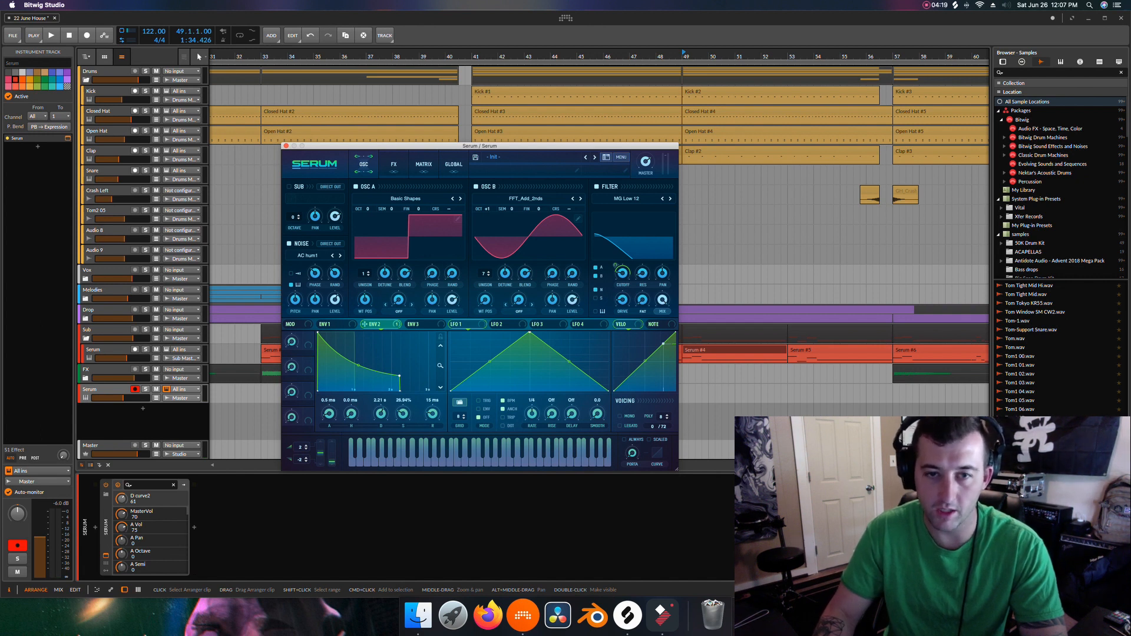
Try a bulging decay curve on Envelope 2, then restore a gentle falling curve with about 2.58 s decay and 27.84% sustain
left_click_drag(518, 146, 522, 123)
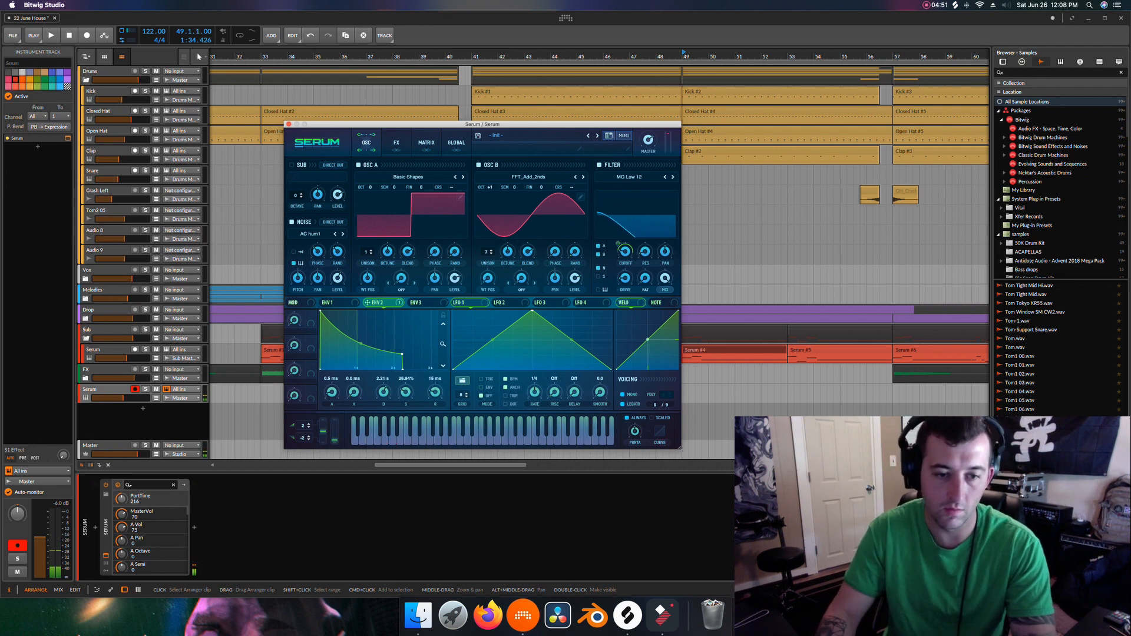
left_click_drag(361, 344, 362, 312)
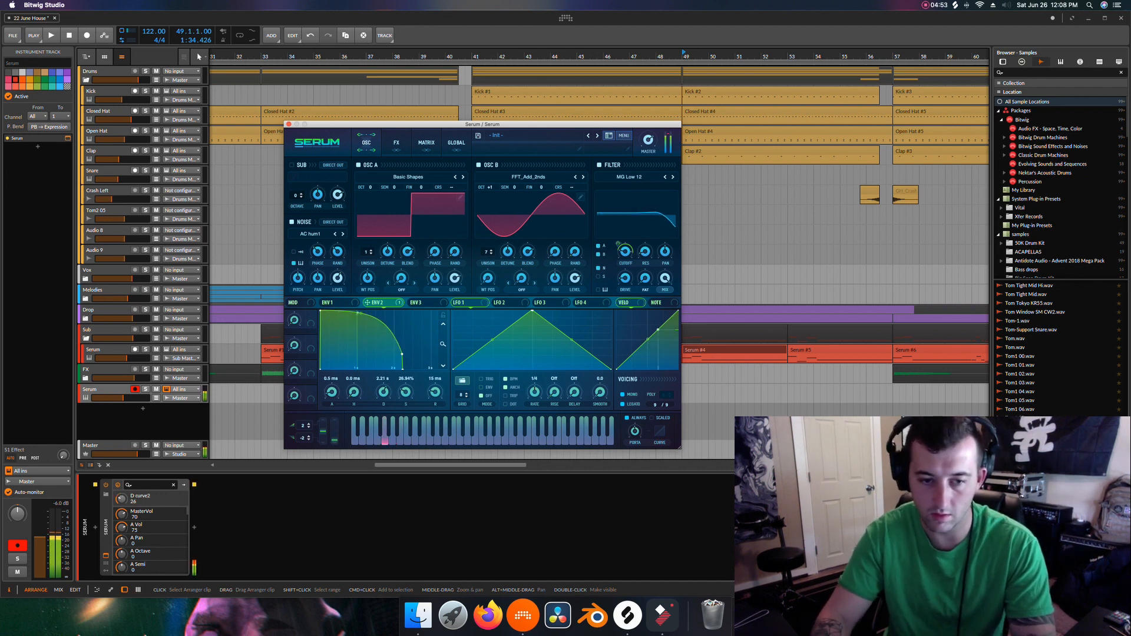
left_click_drag(361, 313, 416, 354)
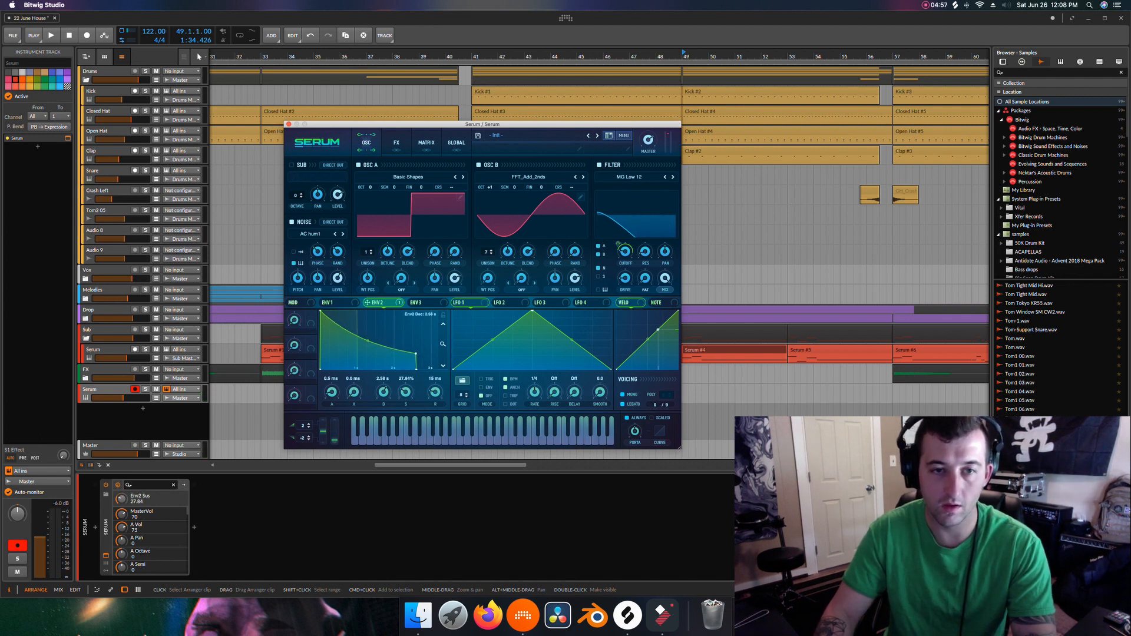
left_click_drag(448, 124, 495, 135)
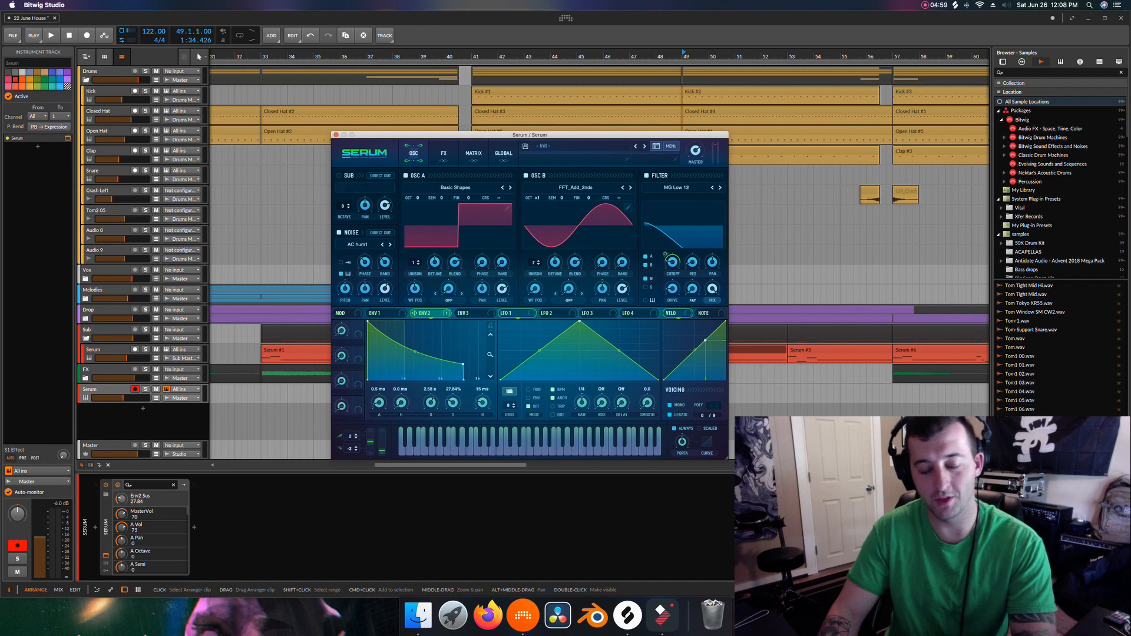